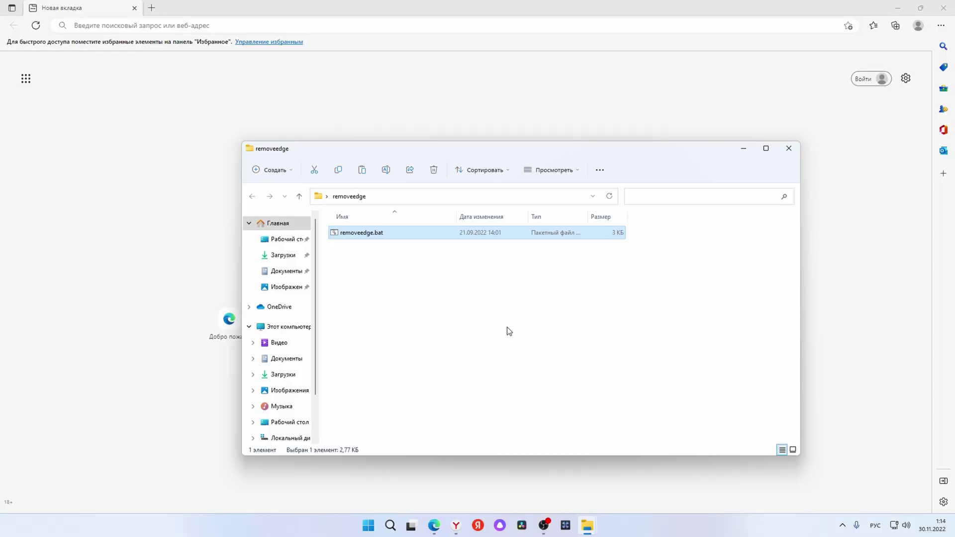
# Run removeedge.bat as administrator, let the script finish, and minimize the removeedge folder window.
pyautogui.doubleClick(360, 233)
pyautogui.rightClick(360, 233)
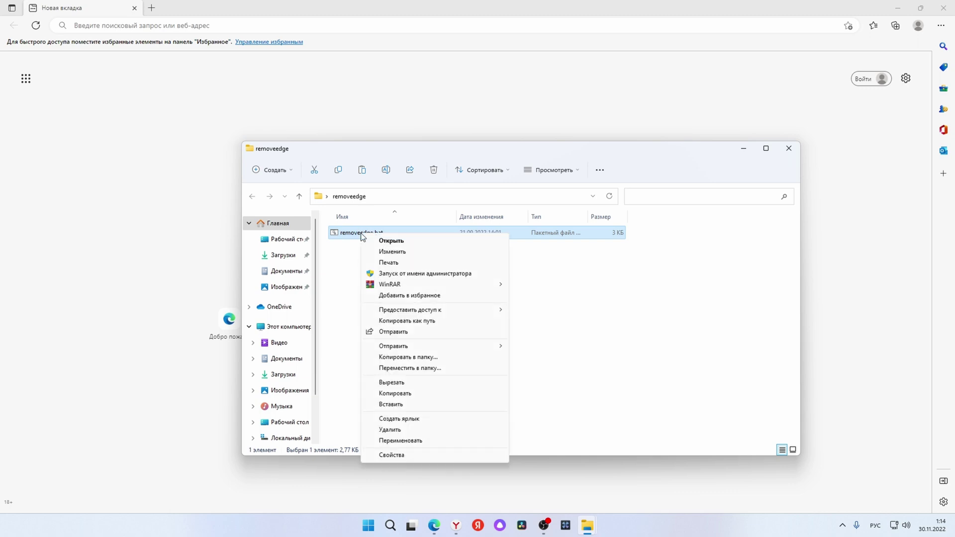
pyautogui.click(408, 274)
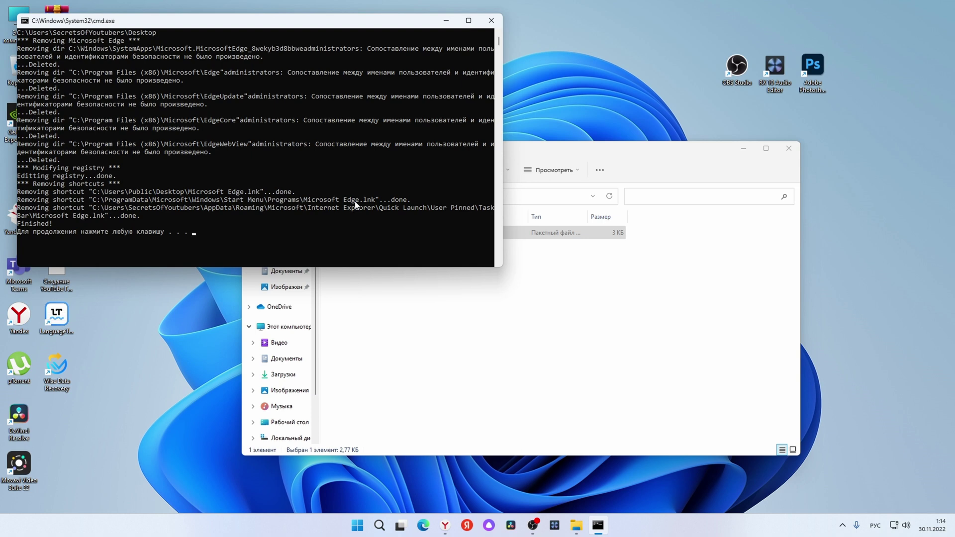
pyautogui.press('Return')
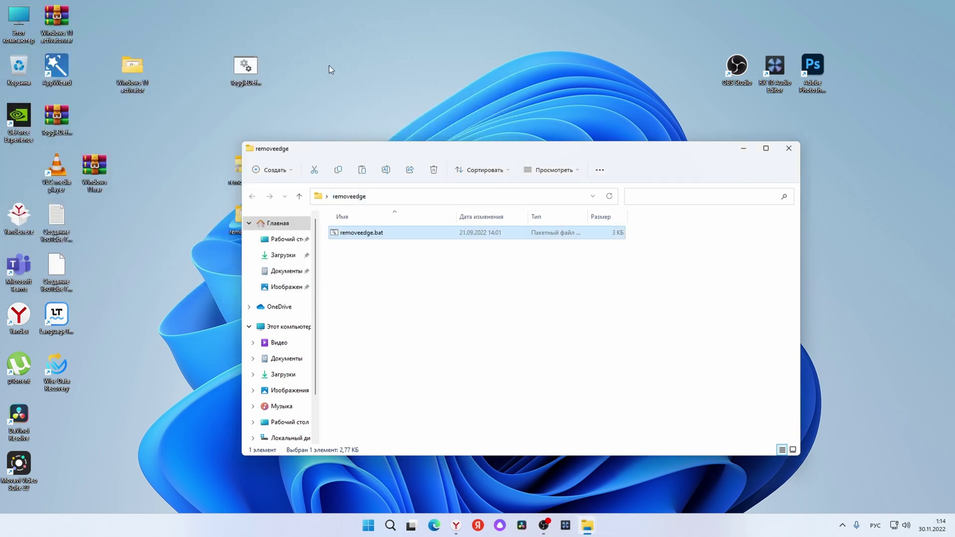
pyautogui.click(743, 150)
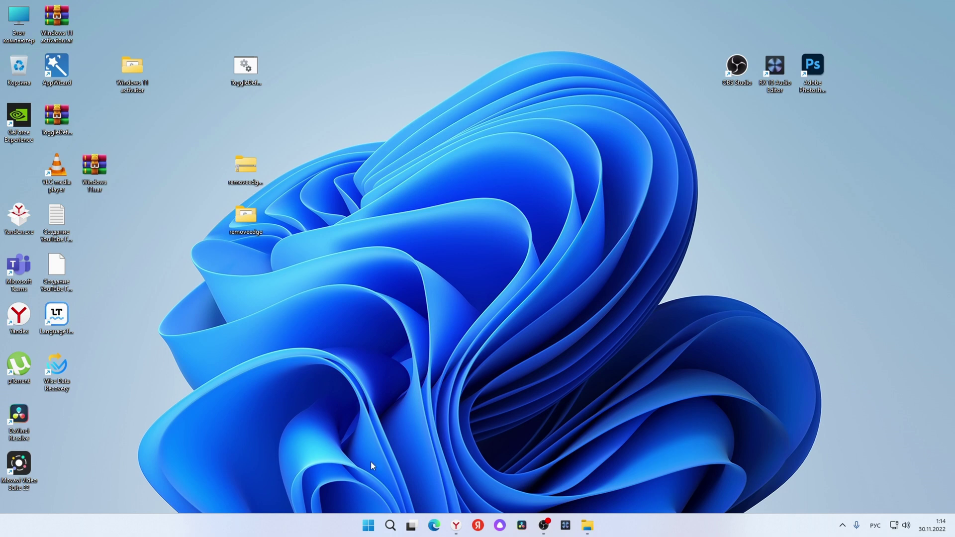
# Try launching Microsoft Edge from its taskbar shortcut, decline the deletion prompt, and unpin the shortcut from the taskbar.
pyautogui.click(438, 525)
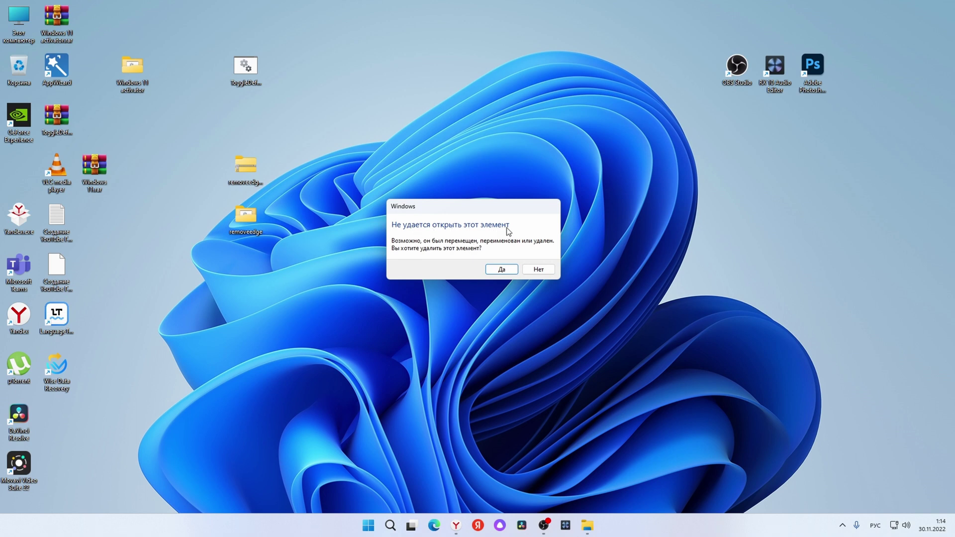
pyautogui.click(539, 269)
pyautogui.rightClick(434, 531)
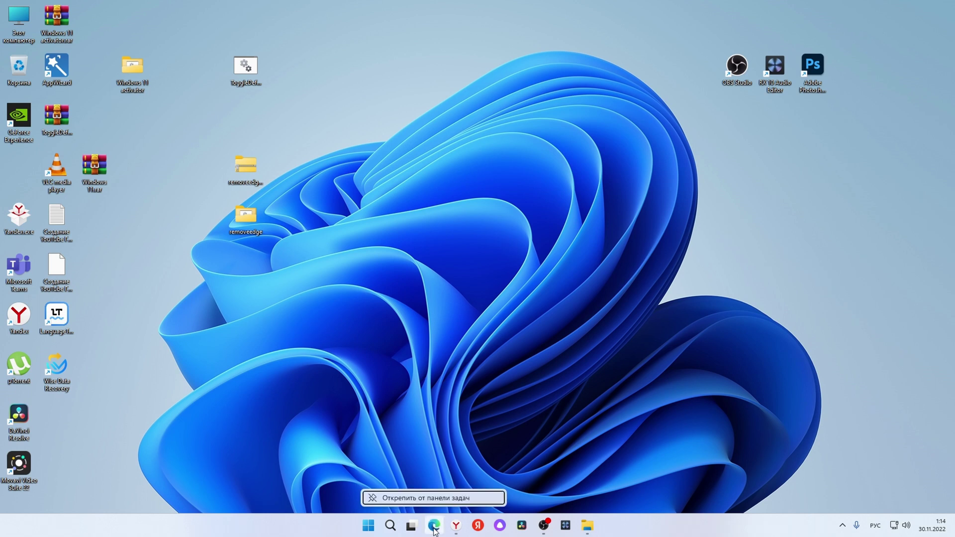
pyautogui.click(434, 497)
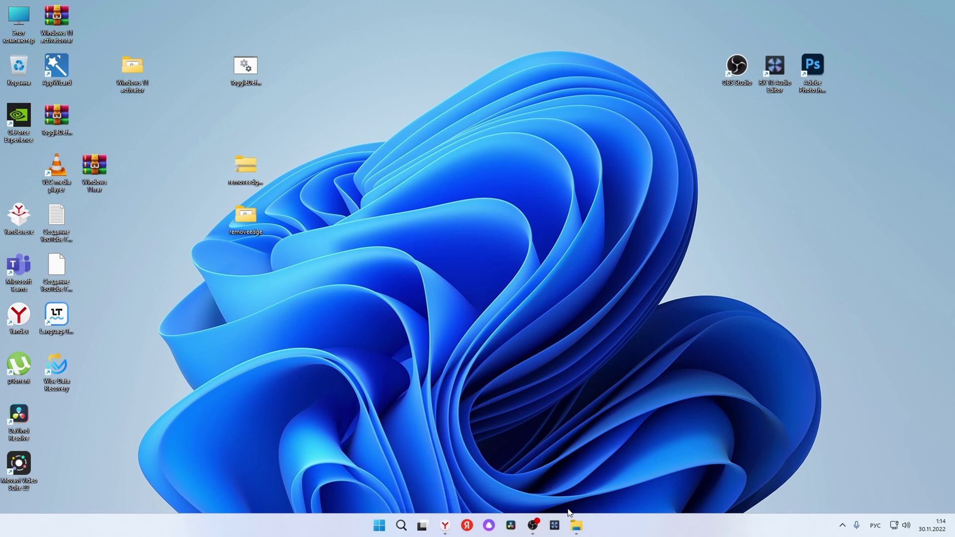
# Inspect the Microsoft folder in Program Files (x86) on drive C:, including its Temp subfolder, for Edge leftovers.
pyautogui.moveTo(574, 526)
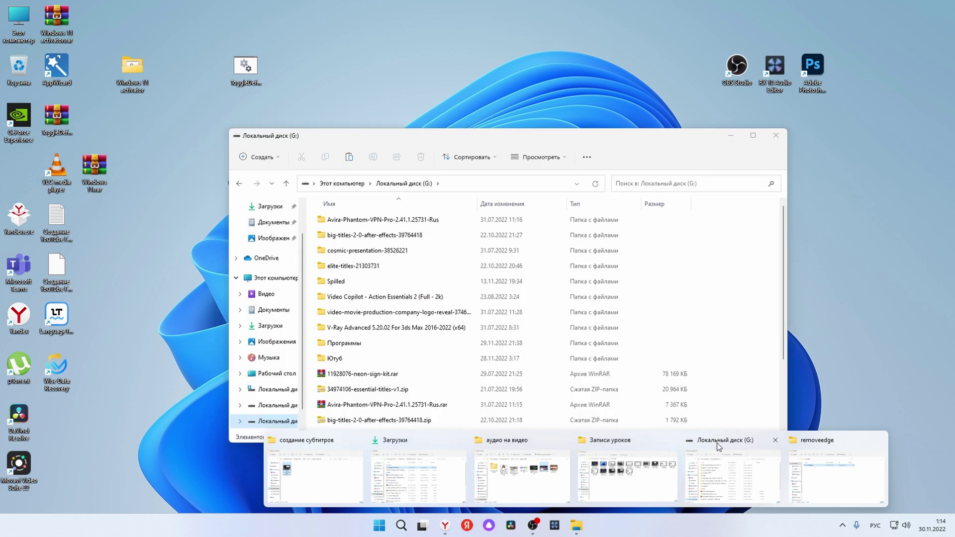
pyautogui.click(719, 446)
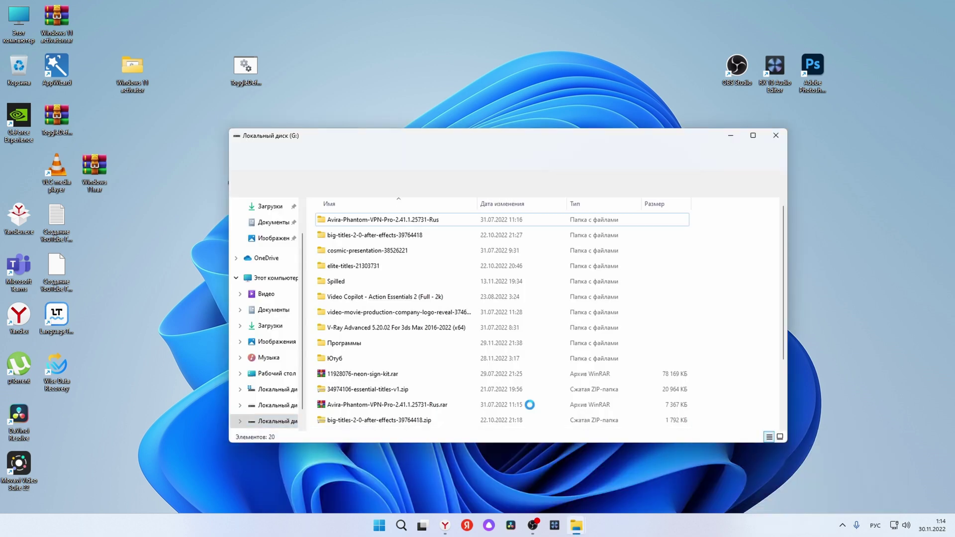
pyautogui.click(277, 396)
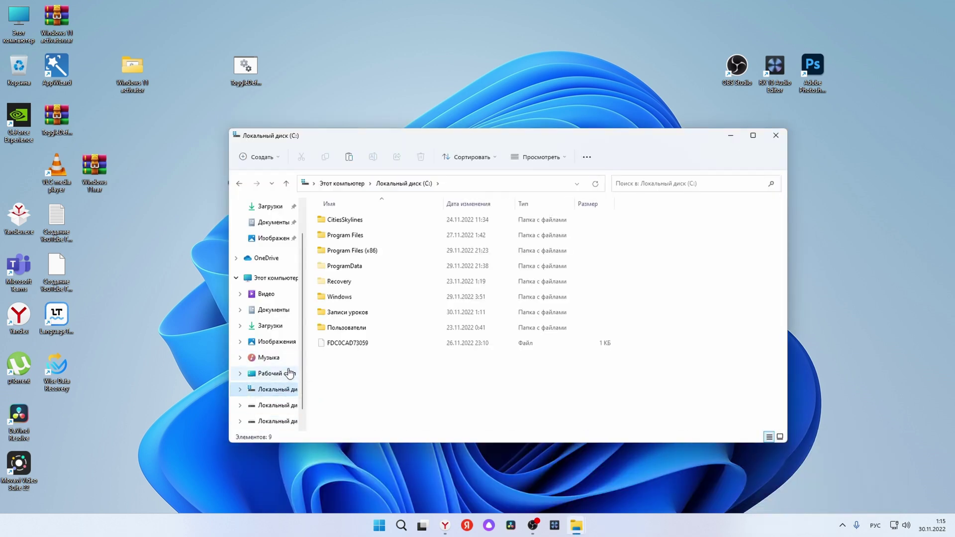
pyautogui.doubleClick(342, 253)
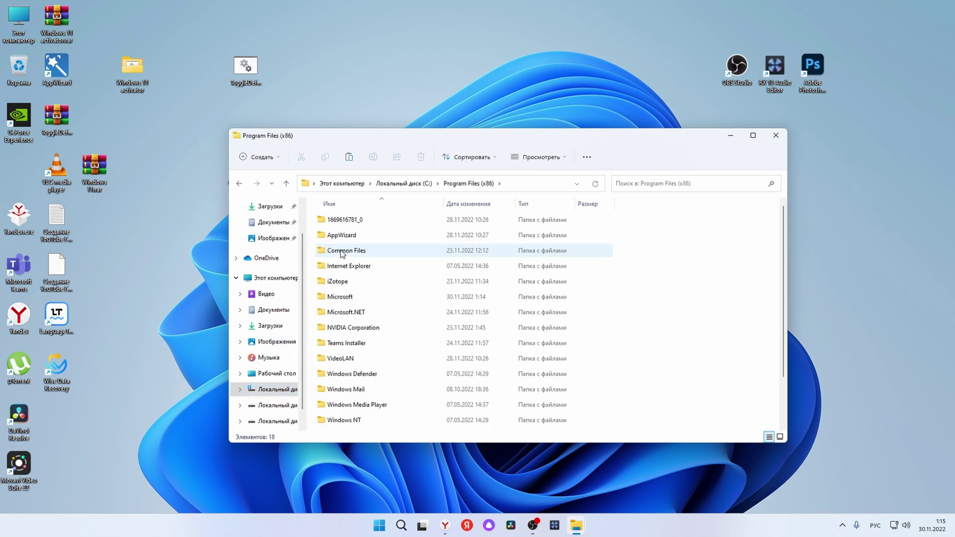
pyautogui.doubleClick(332, 298)
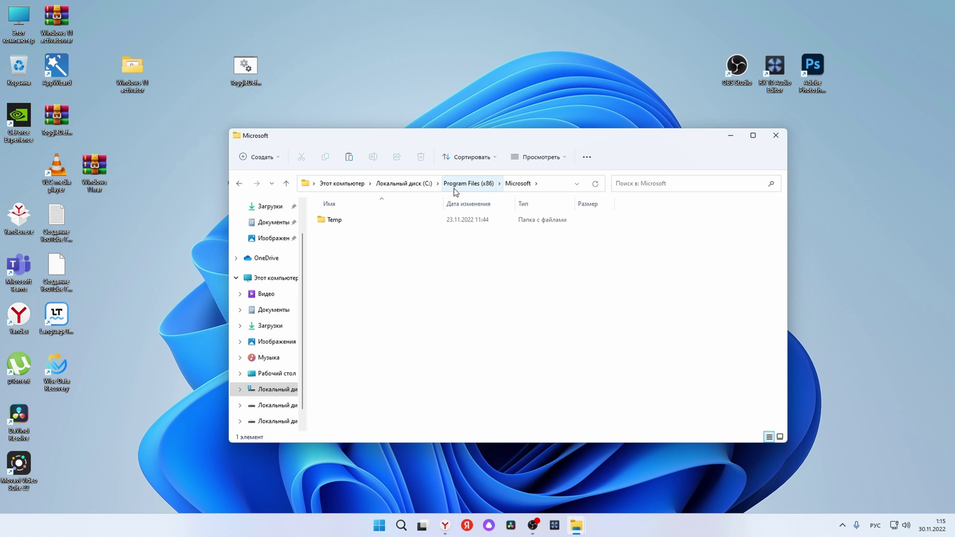
pyautogui.doubleClick(359, 227)
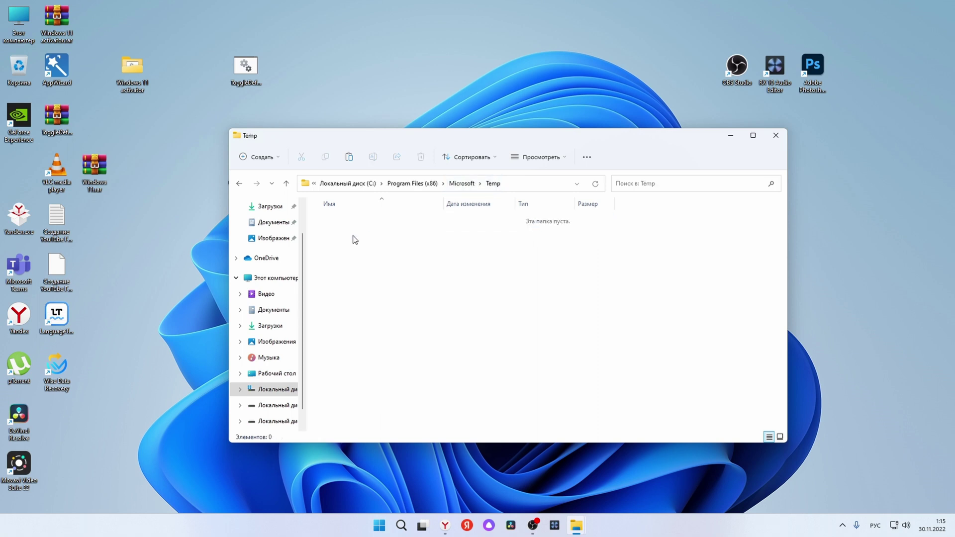
pyautogui.click(463, 184)
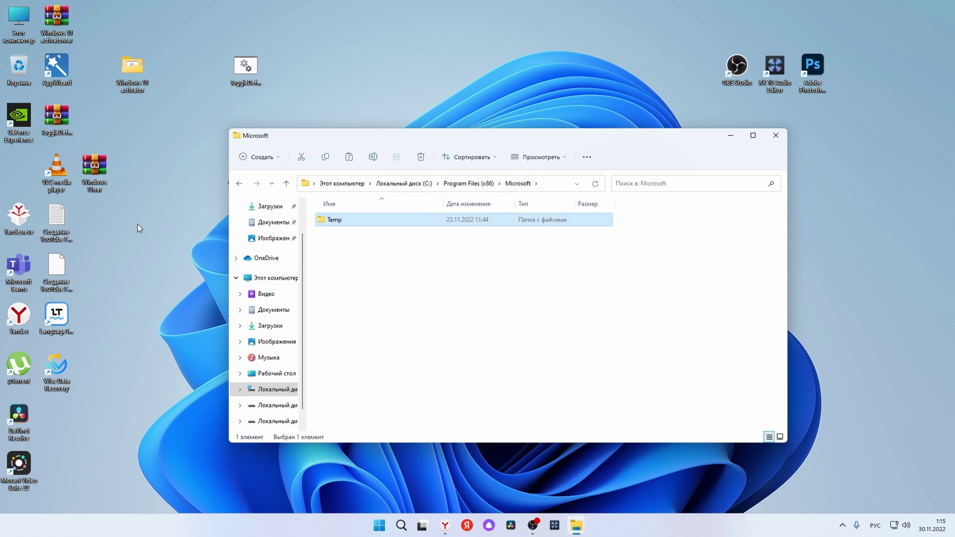
# Search Windows for "EDG" using the English keyboard layout, and clear the query.
pyautogui.click(376, 527)
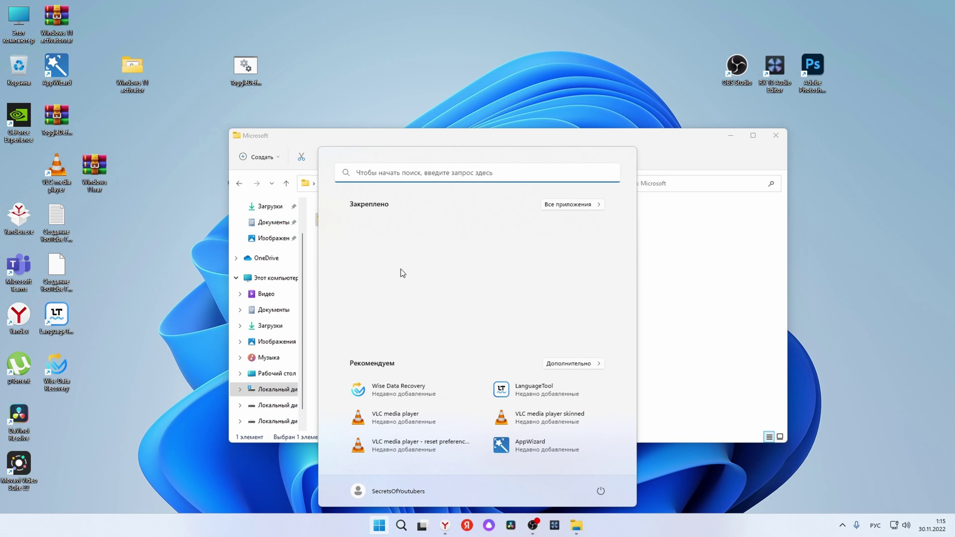
pyautogui.click(406, 173)
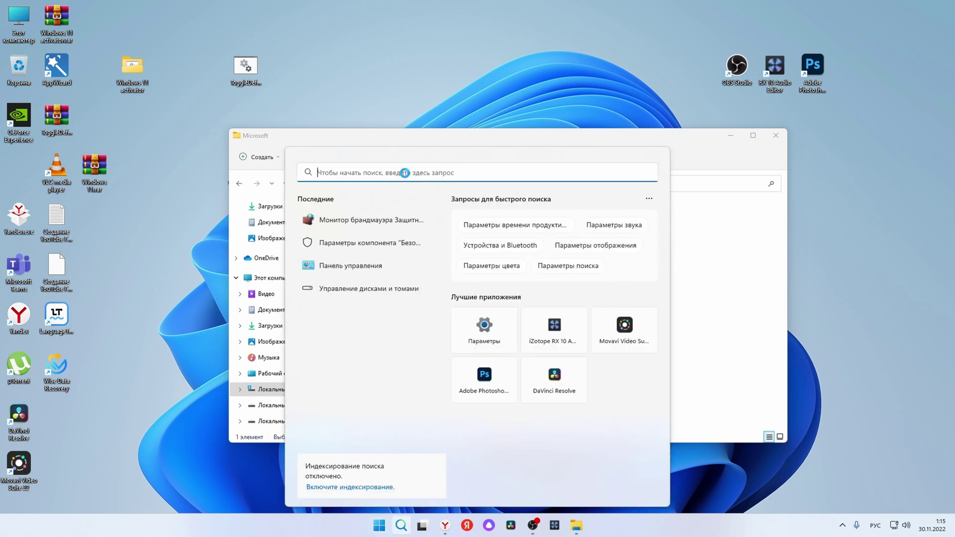
pyautogui.hotkey('alt', 'shift')
pyautogui.write('ED')
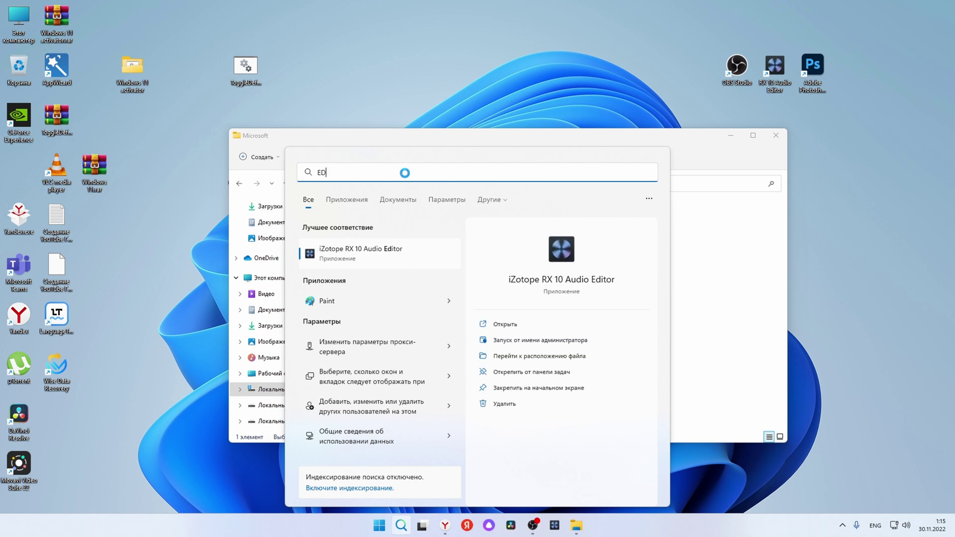
pyautogui.write('G')
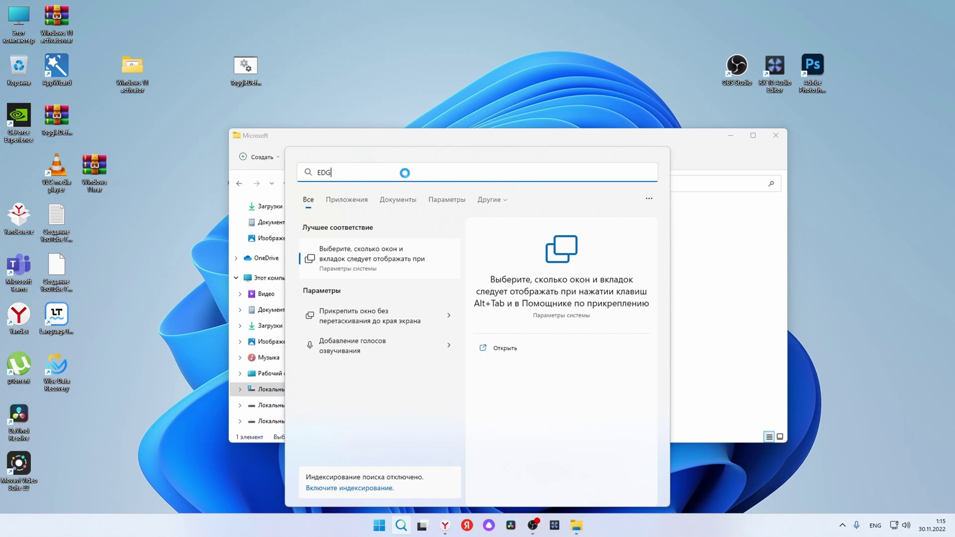
pyautogui.press('BackSpace')
pyautogui.press('BackSpace')
pyautogui.press('BackSpace')
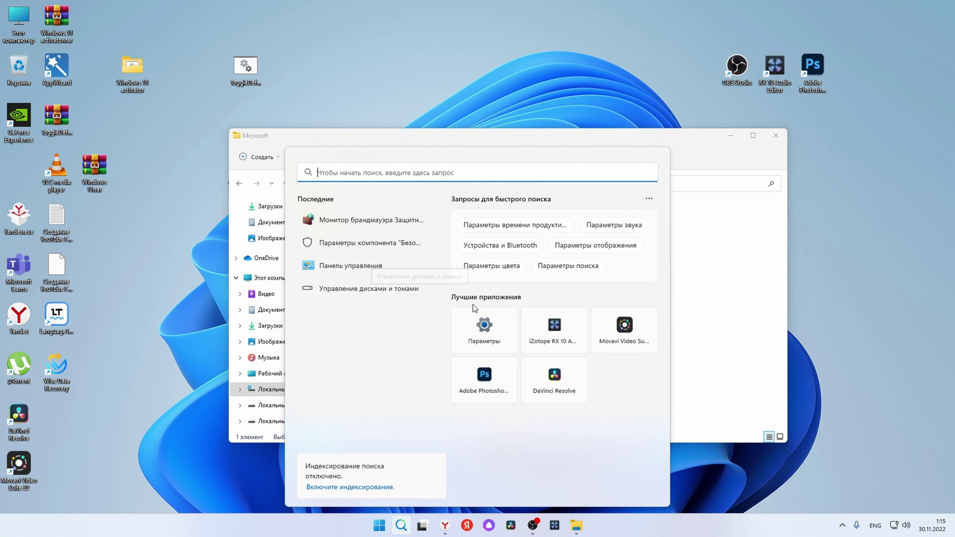
# Open the installed apps list in Windows Settings and filter it by "ED".
pyautogui.click(479, 327)
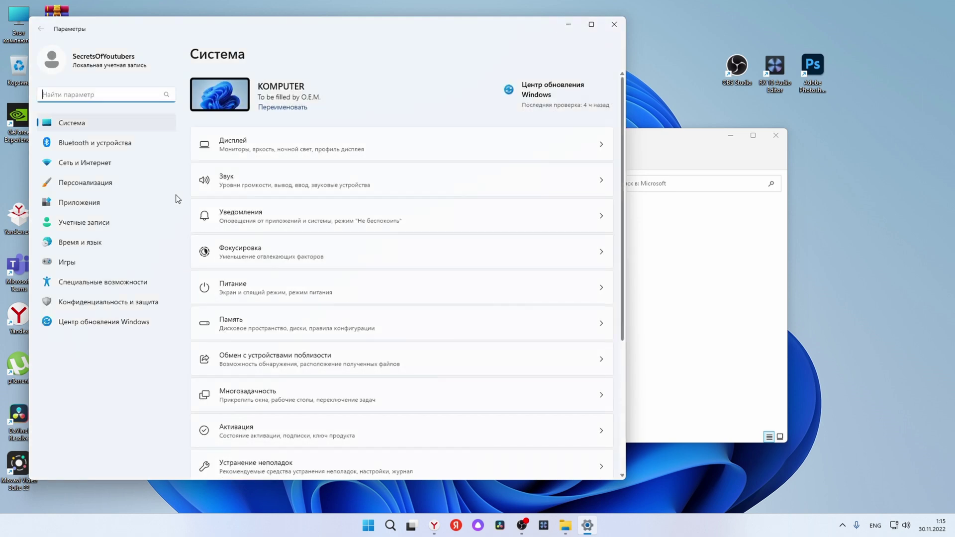
pyautogui.click(100, 209)
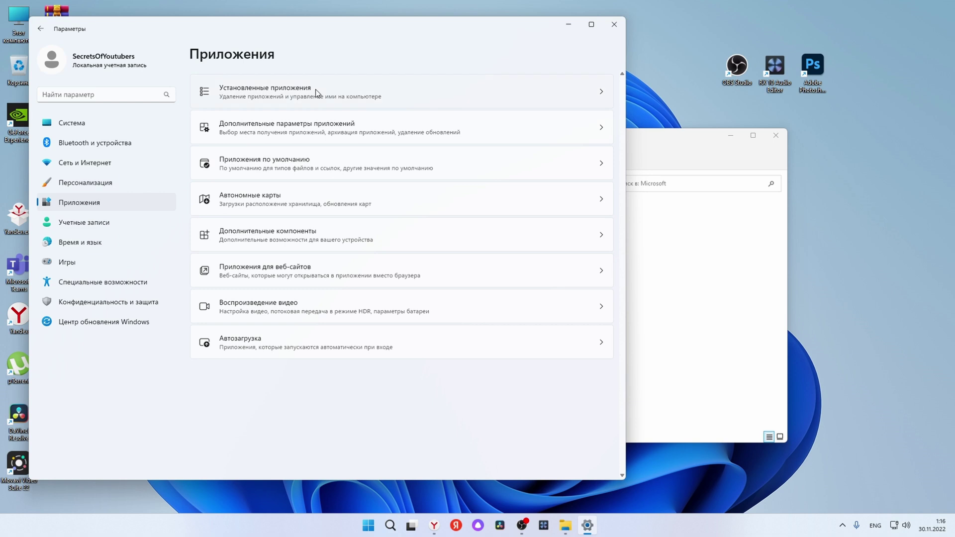
pyautogui.click(316, 93)
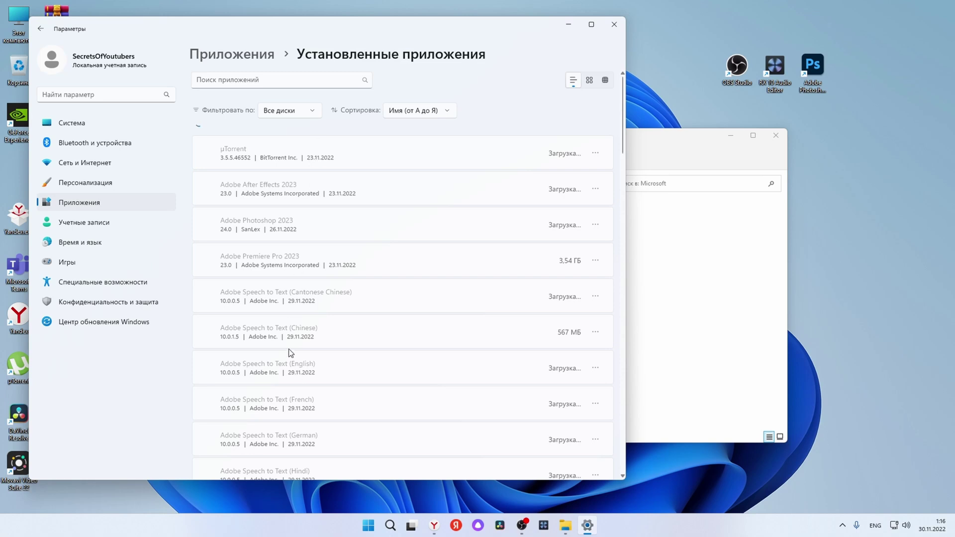
pyautogui.click(290, 79)
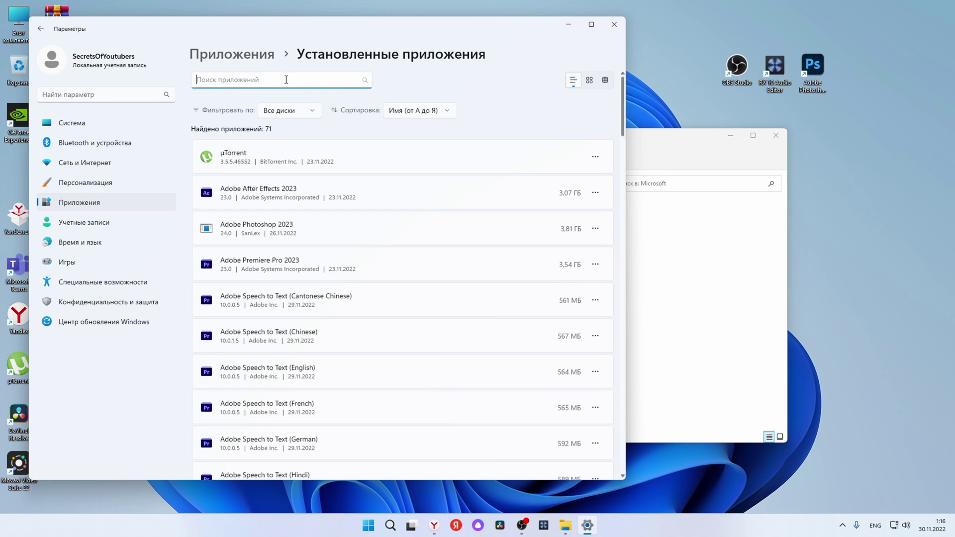
pyautogui.write('ED')
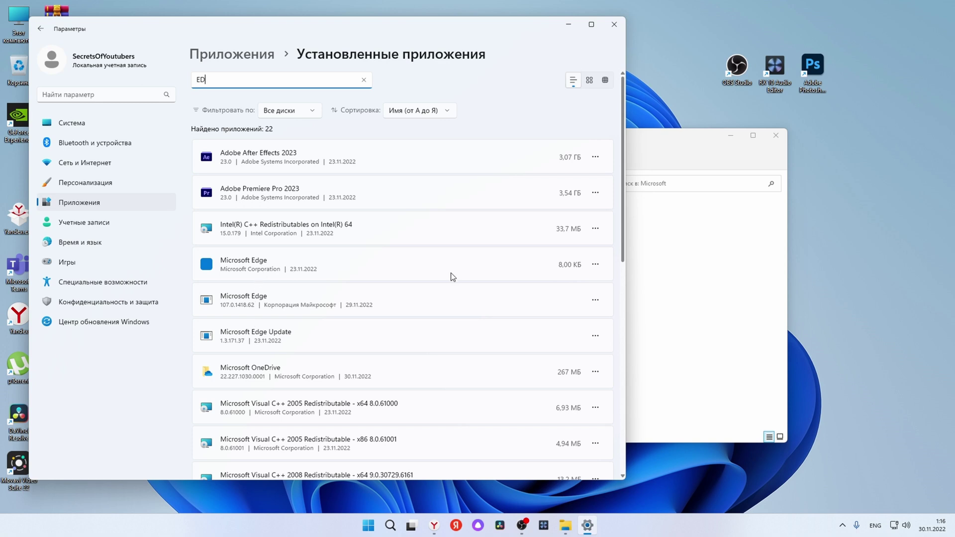
# Check the available actions for both Microsoft Edge entries and Microsoft Edge Update, and close Settings and the Microsoft folder window.
pyautogui.click(596, 265)
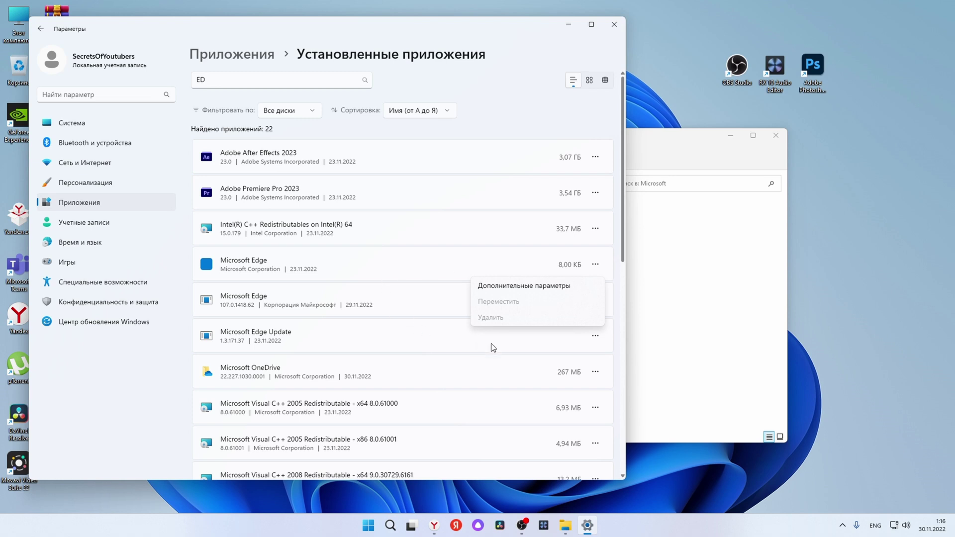
pyautogui.click(597, 337)
pyautogui.click(596, 337)
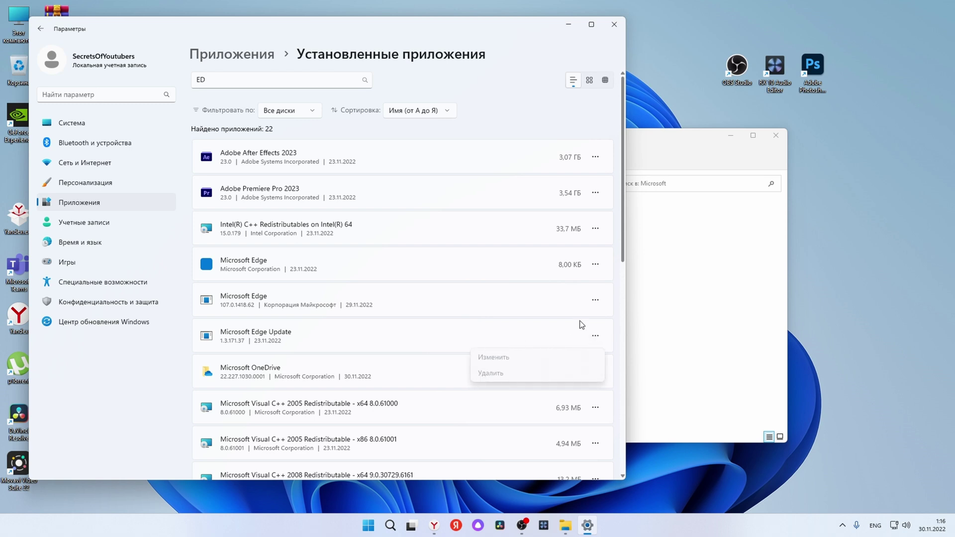
pyautogui.click(596, 303)
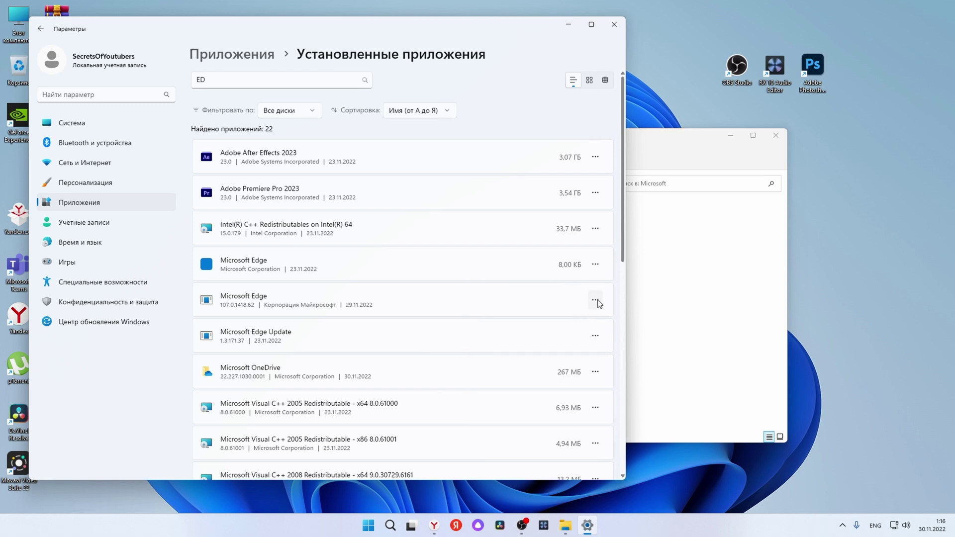
pyautogui.click(597, 301)
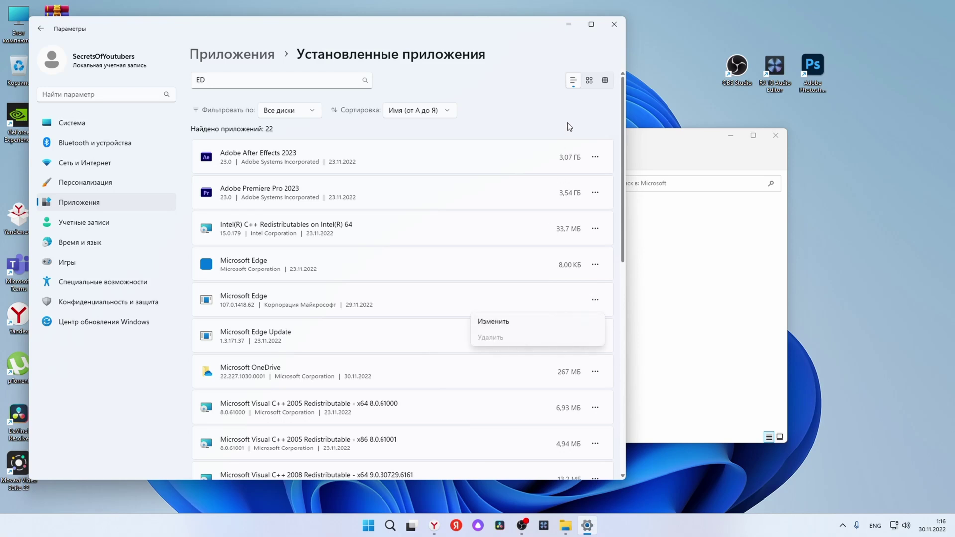
pyautogui.click(614, 25)
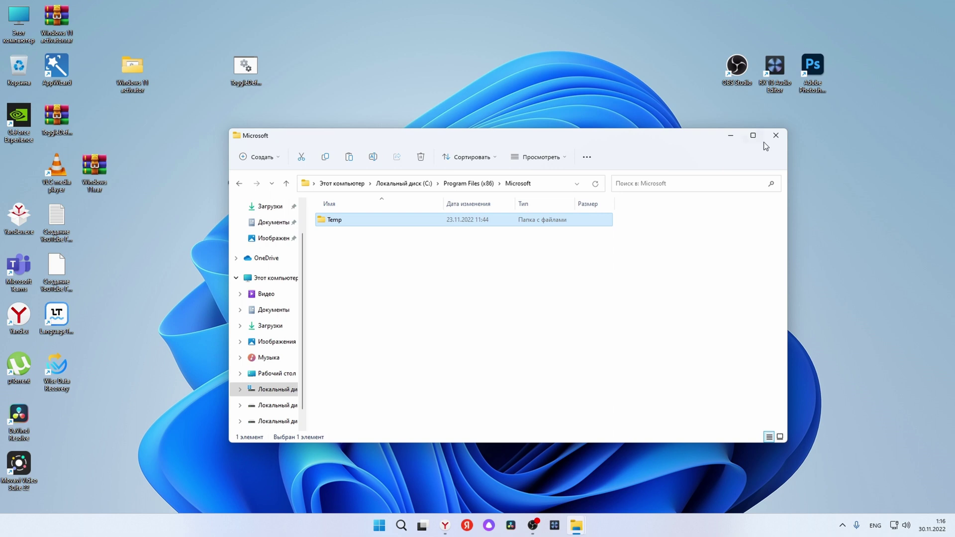
pyautogui.click(776, 135)
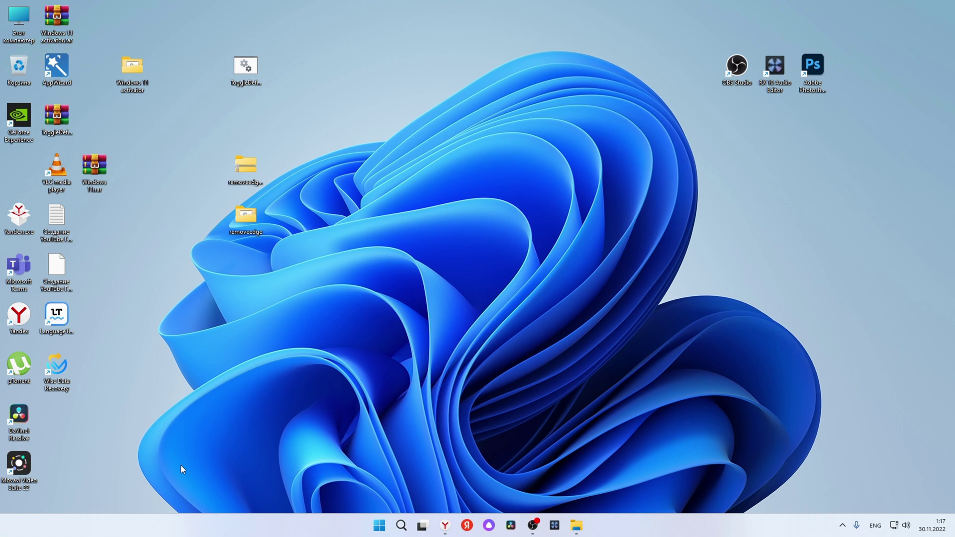
# Switch to Yandex Browser, show the open Boosty new-post page, and go to the post's price field.
pyautogui.click(445, 525)
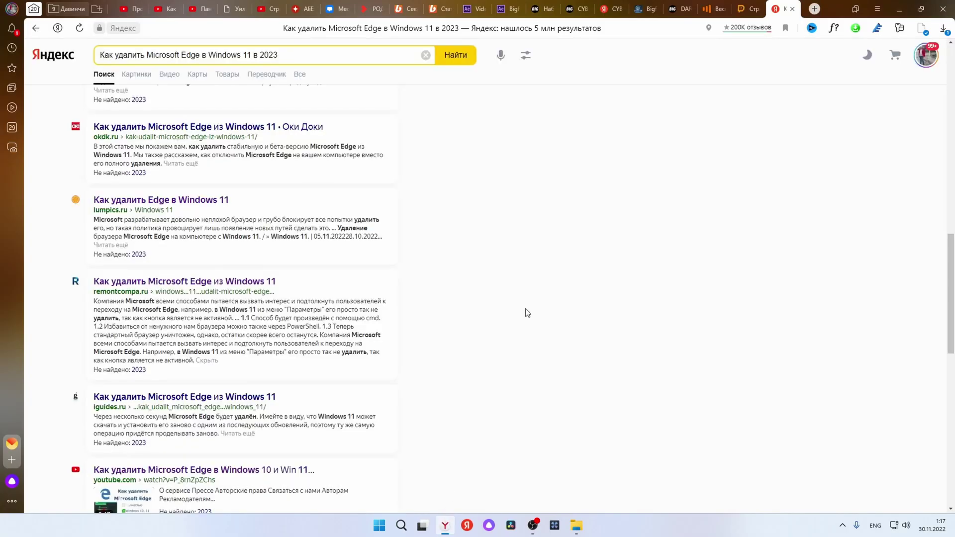
pyautogui.click(407, 8)
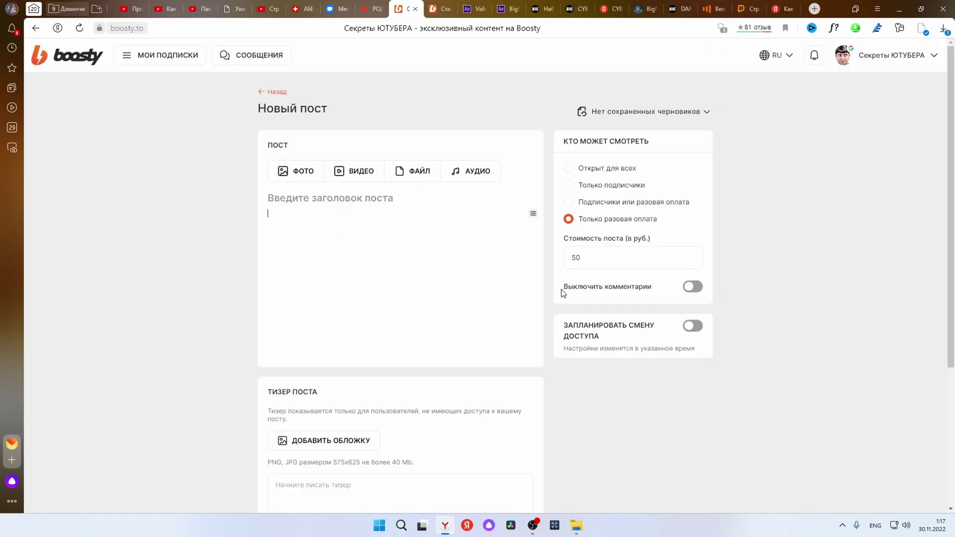
pyautogui.click(582, 257)
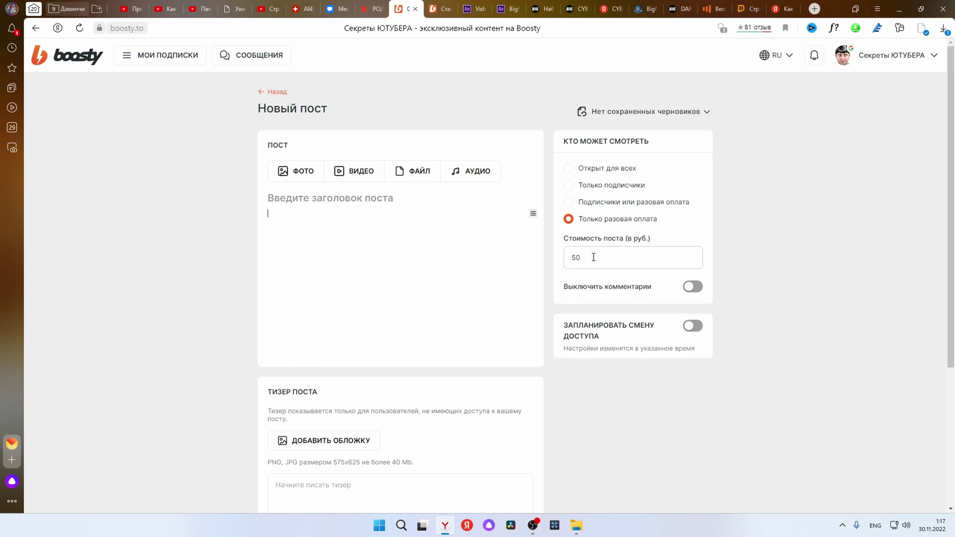